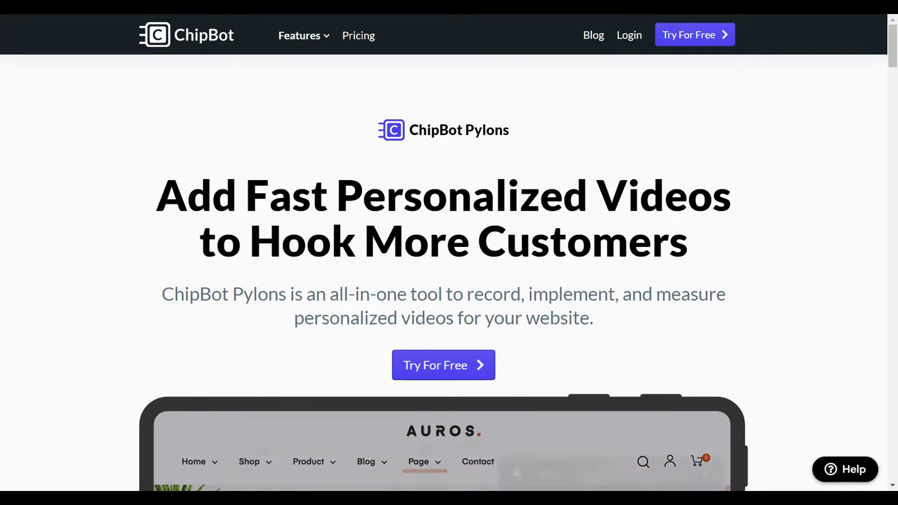
click(456, 368)
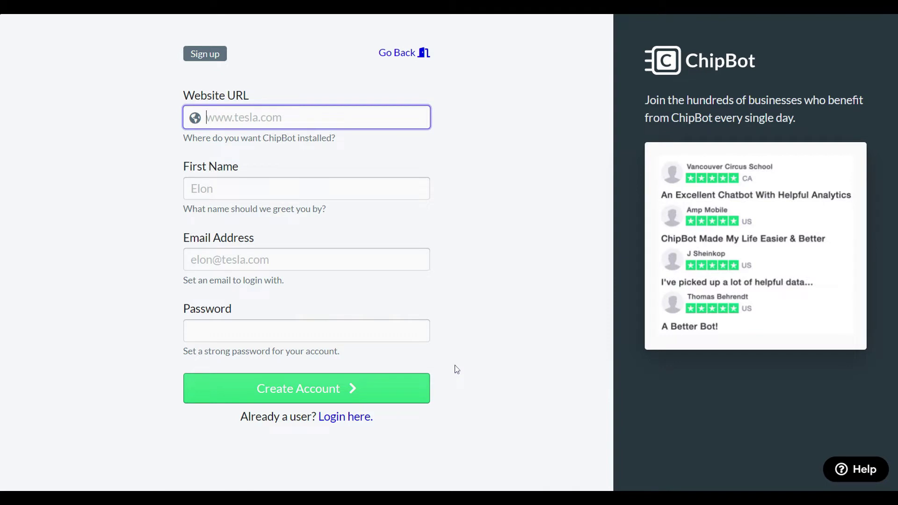
text(www.)
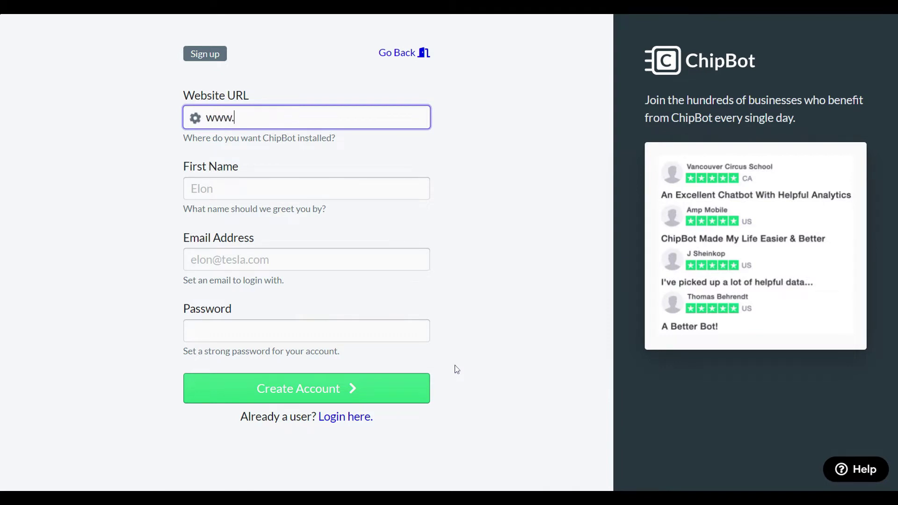
text(portableentrepreneur.com)
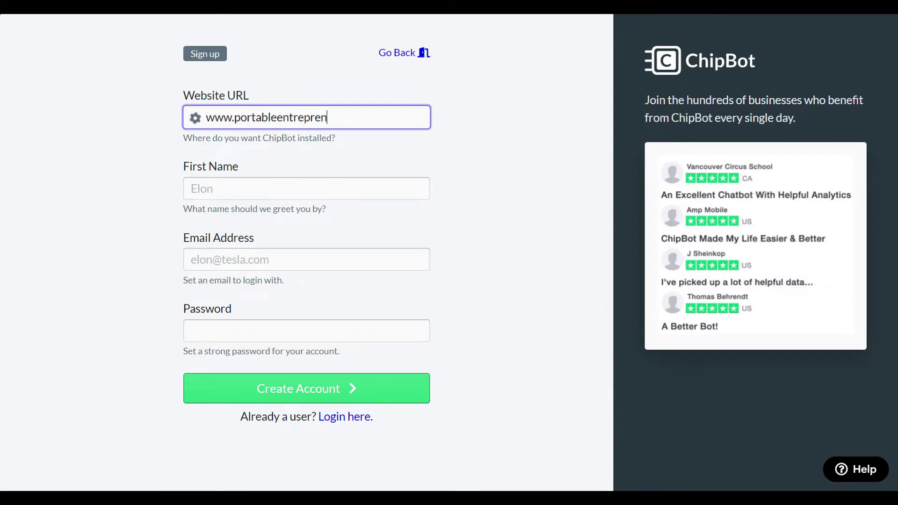
key(Tab)
text(Christine)
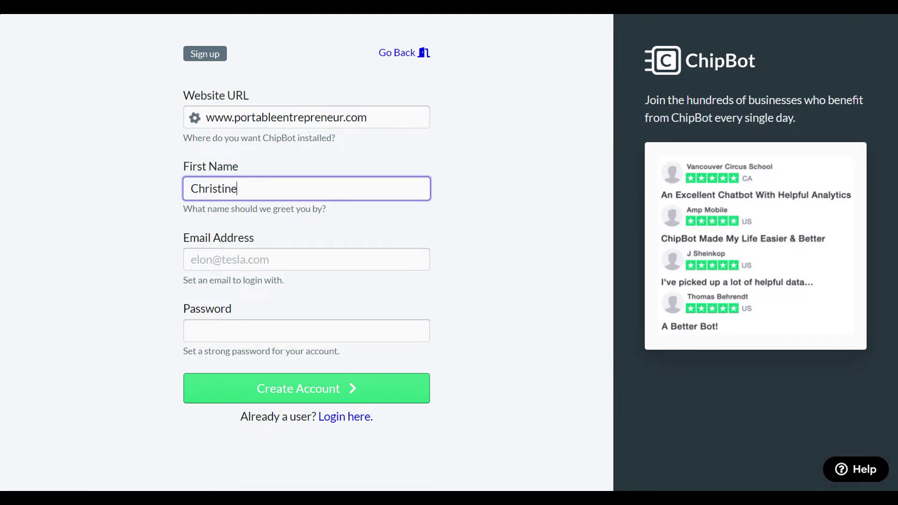
key(Tab)
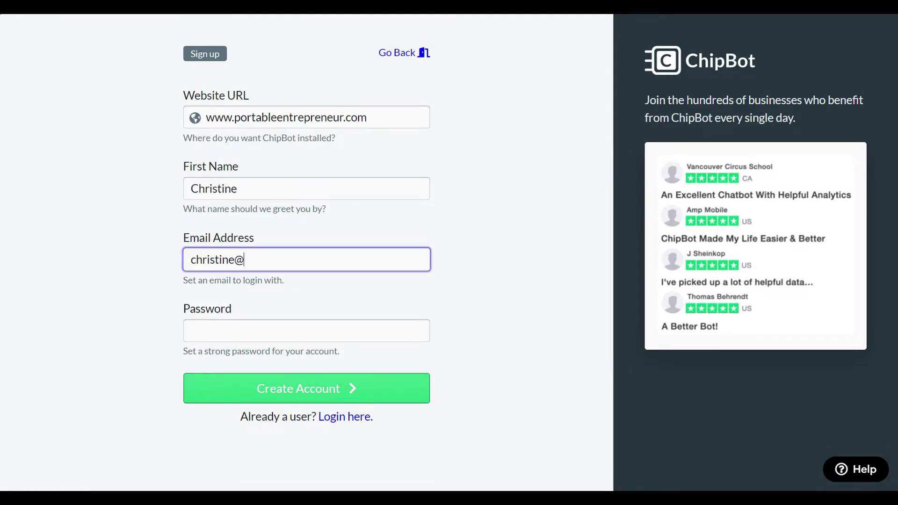
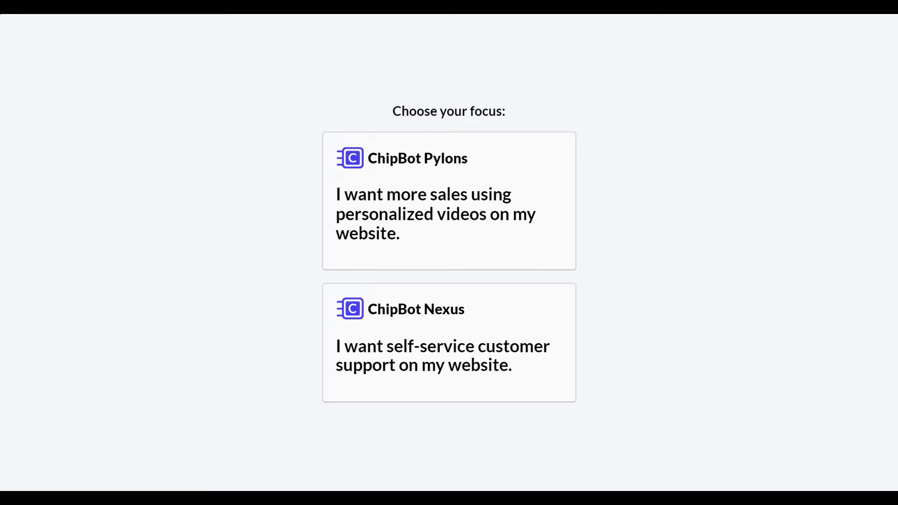
- Pick personalized sales videos as the focus and choose to record the pylon video on a phone
click(444, 199)
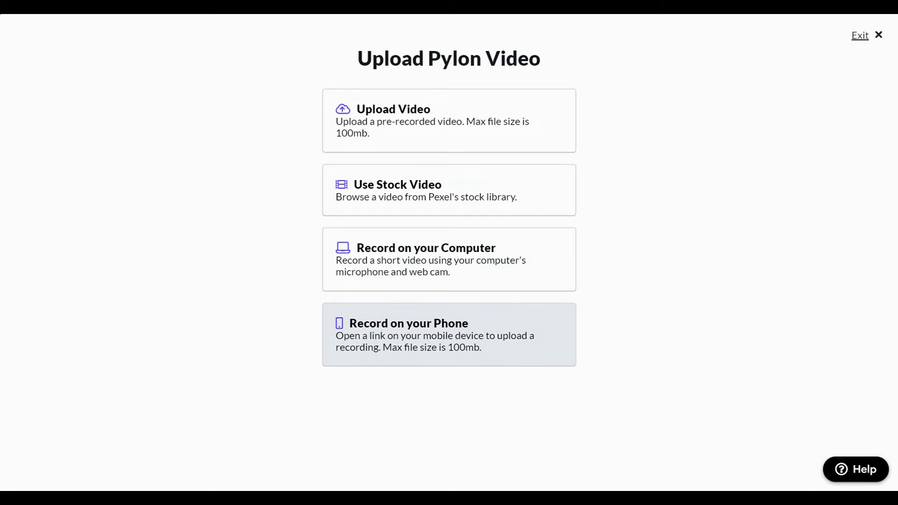
click(428, 340)
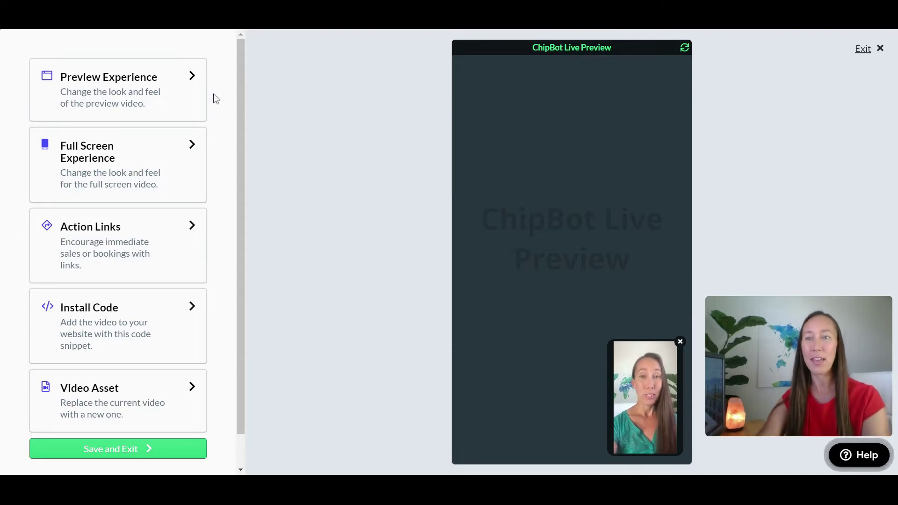
- In Preview Experience, change the theme colour hex value to ffffff
click(173, 89)
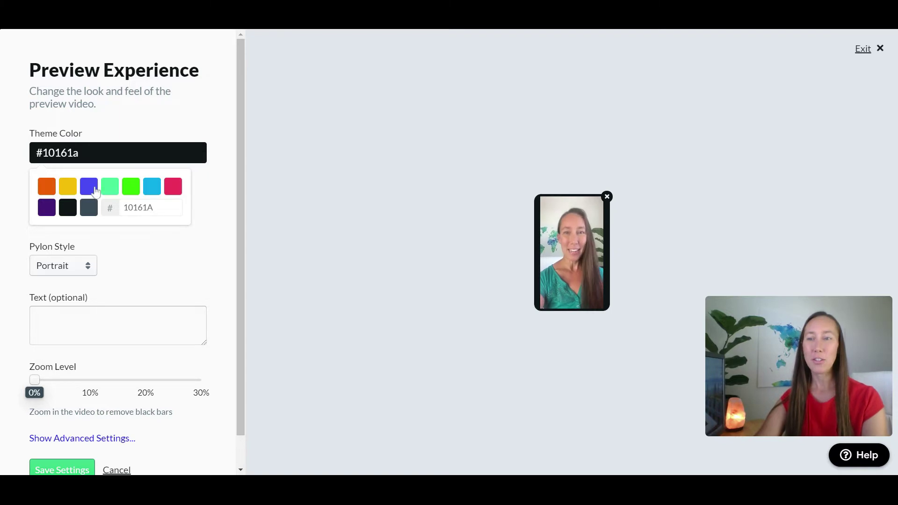
double_click(149, 207)
text(ffffff)
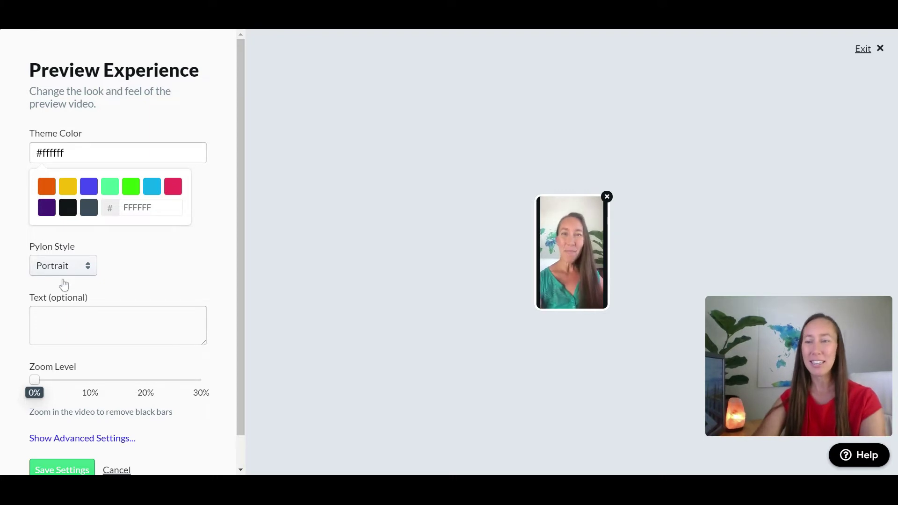
- Try Square and Circle shapes, keep Portrait pylon style, and set preview zoom to 13%
key(Down)
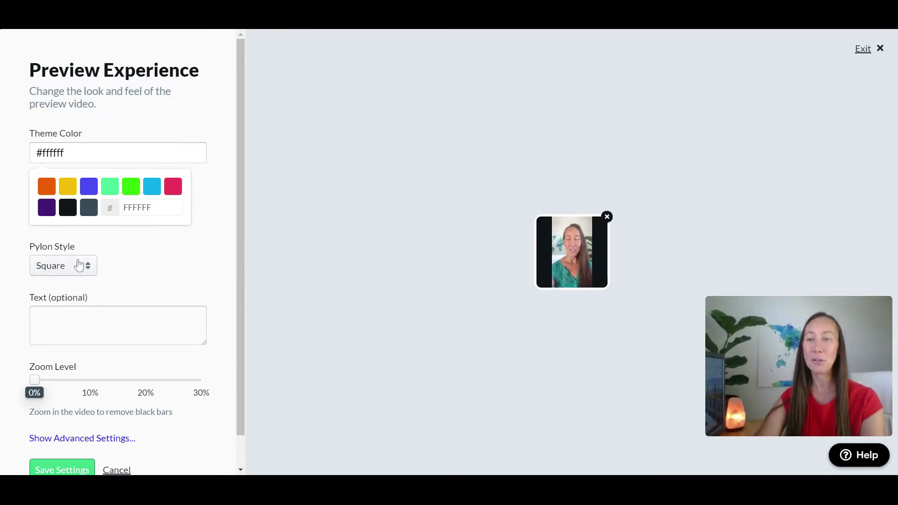
key(Down)
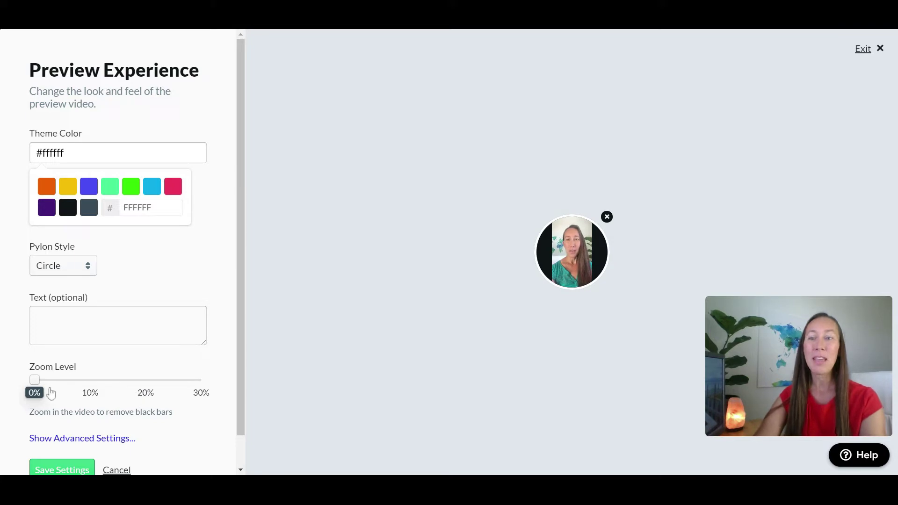
drag(39, 377, 96, 380)
click(65, 274)
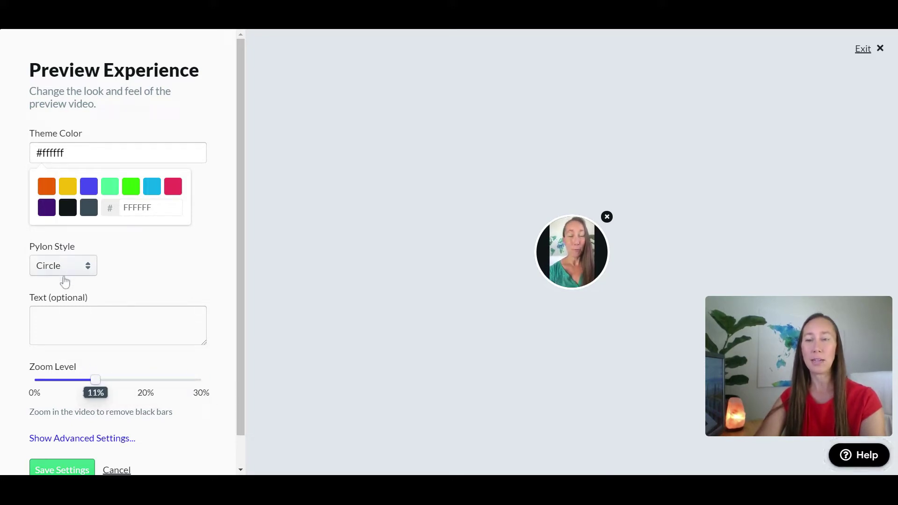
click(64, 281)
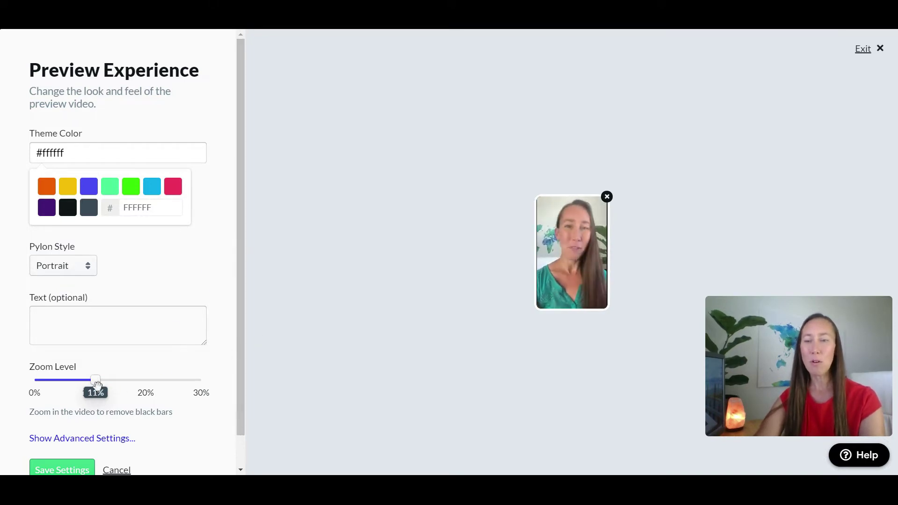
drag(95, 379, 105, 380)
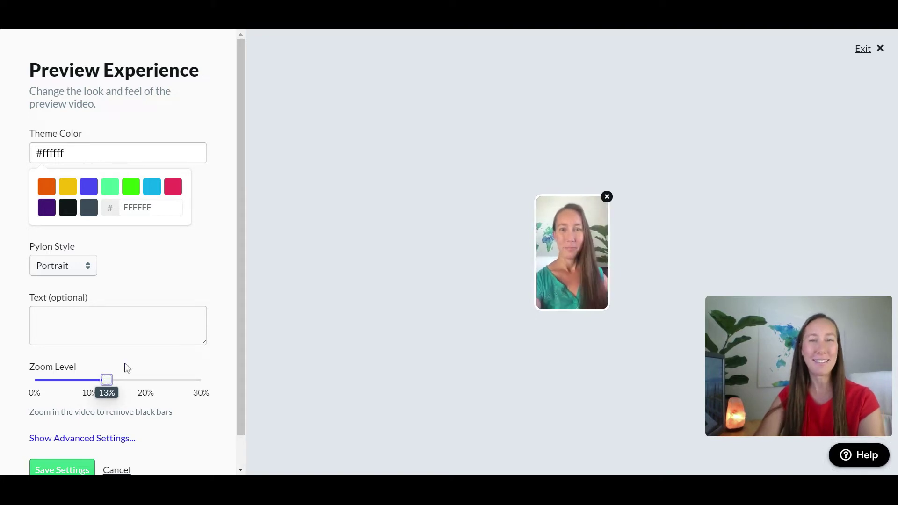
drag(238, 293, 237, 342)
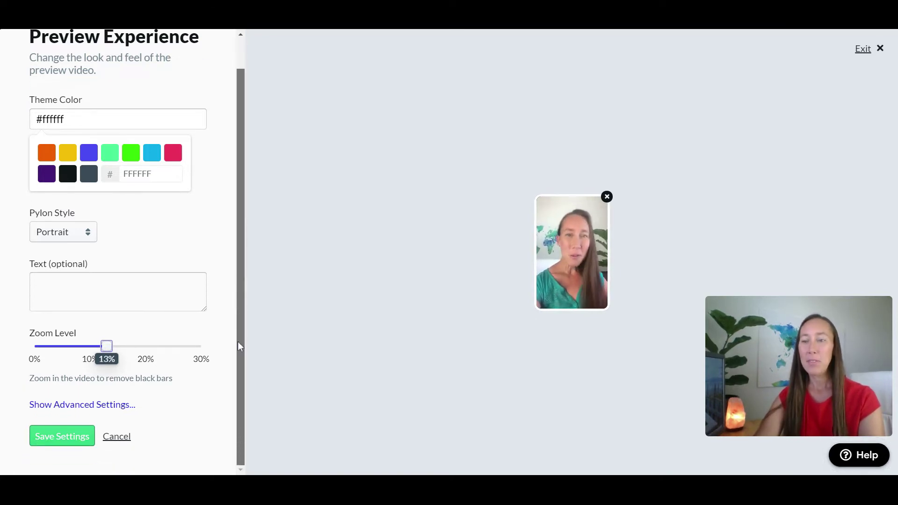
- Restrict the pylon to the /landingpage page in advanced settings and save the preview settings
click(44, 410)
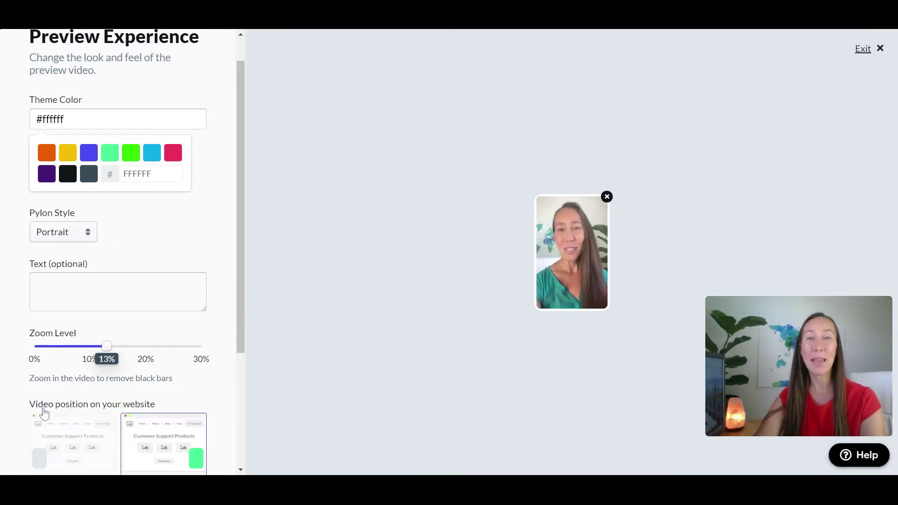
drag(238, 276, 248, 394)
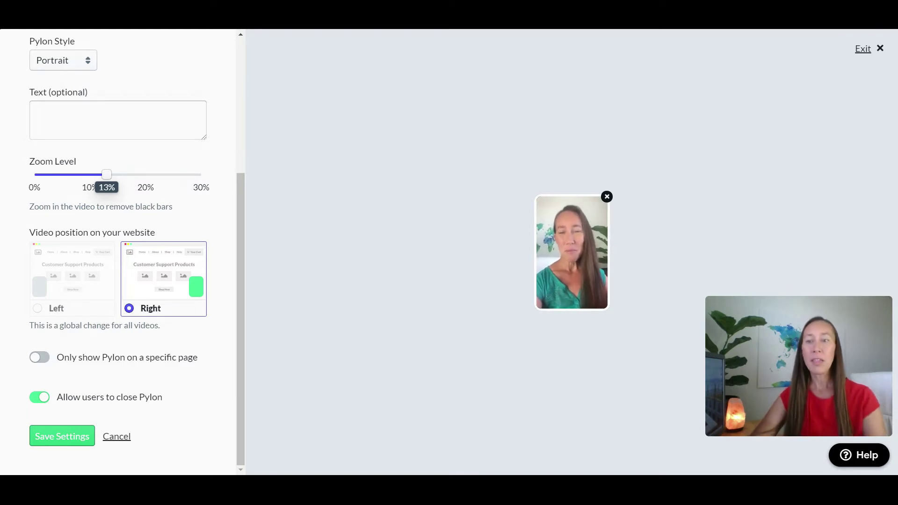
click(47, 358)
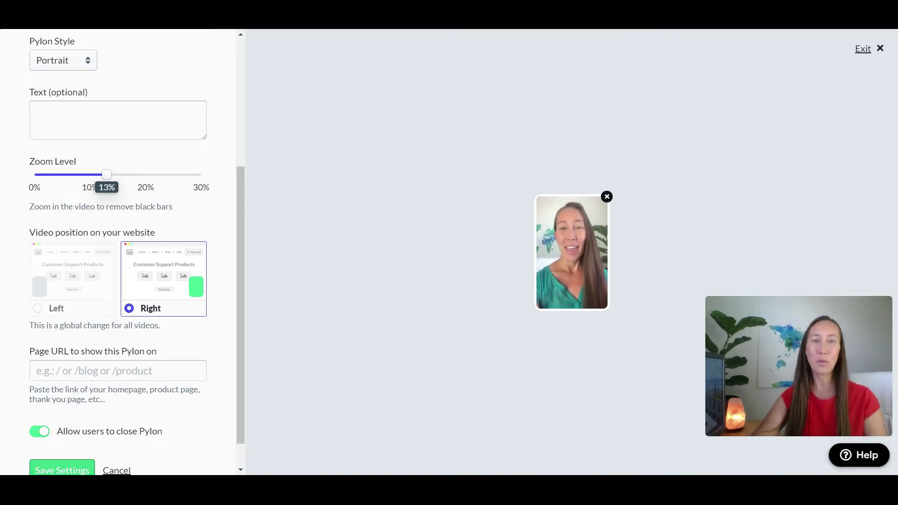
click(118, 370)
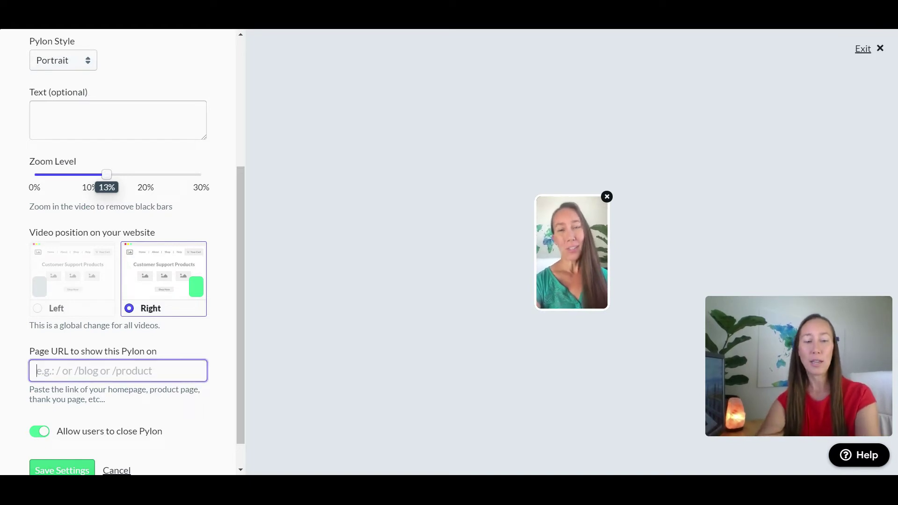
text(/blog)
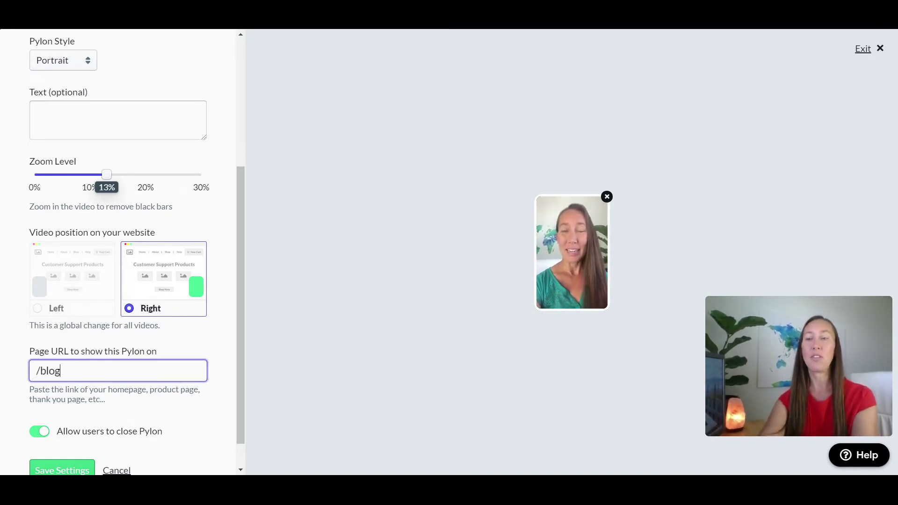
key(ctrl+a)
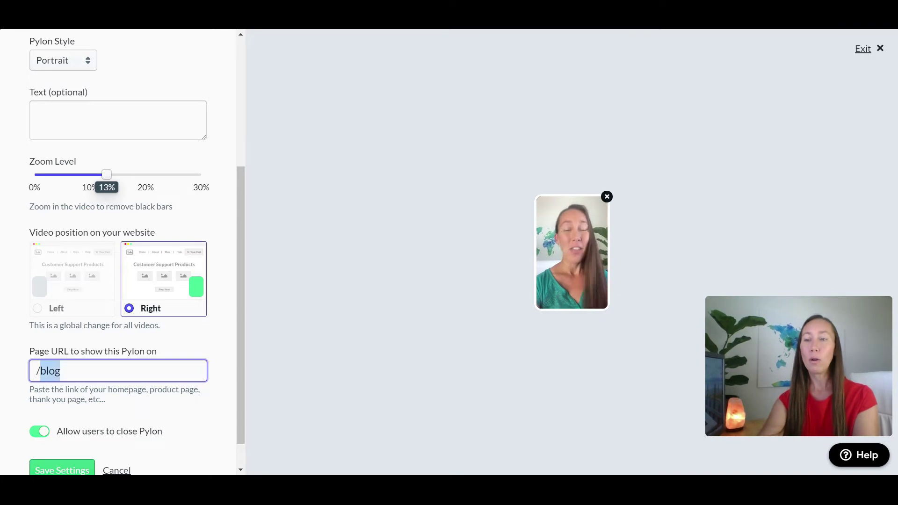
text(/landingpage)
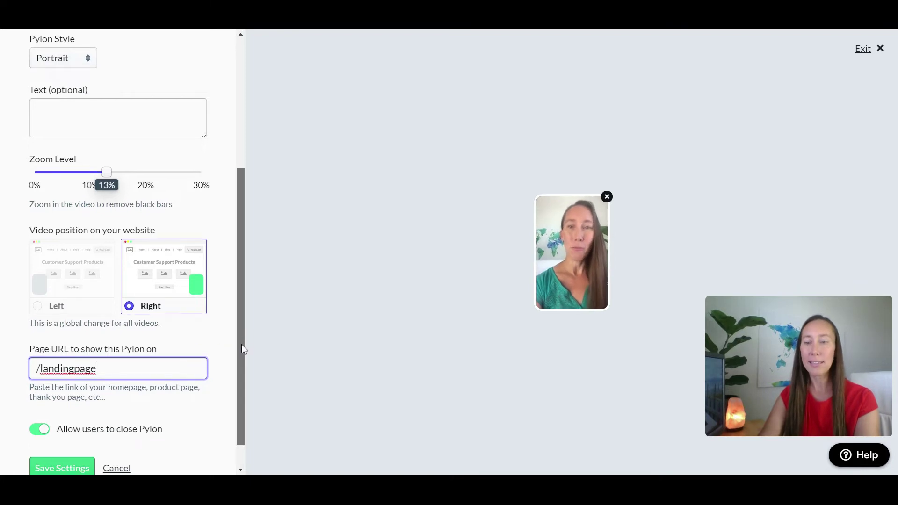
scroll(240, 345, down, 1)
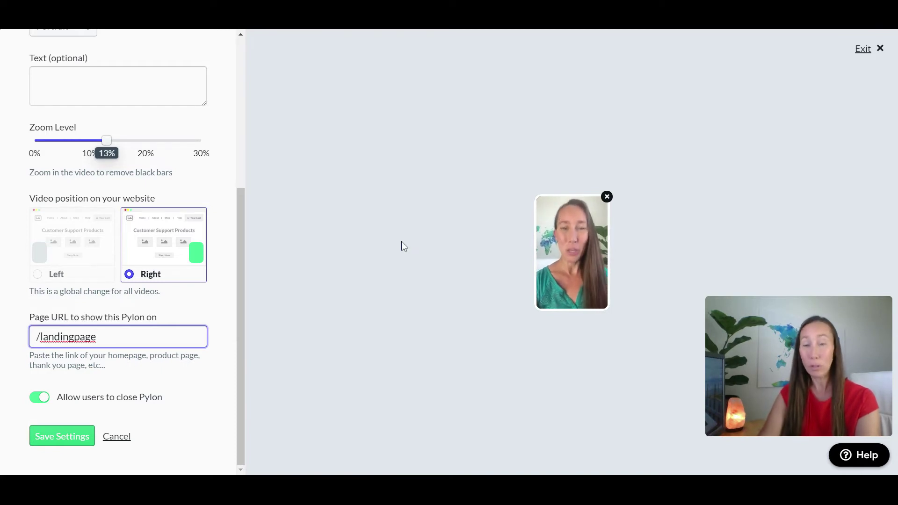
click(68, 439)
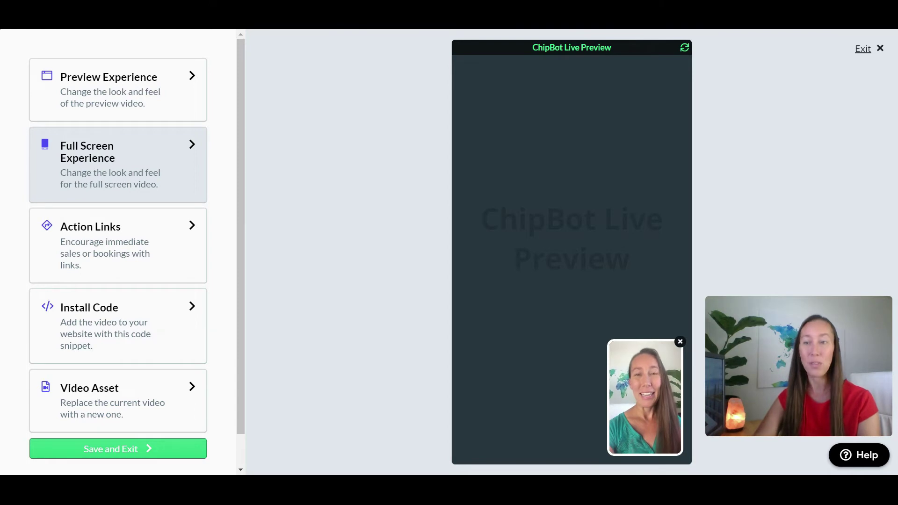
- Zoom the full screen video, keep Video Darkness at 0, and save the Full Screen Experience settings
click(98, 184)
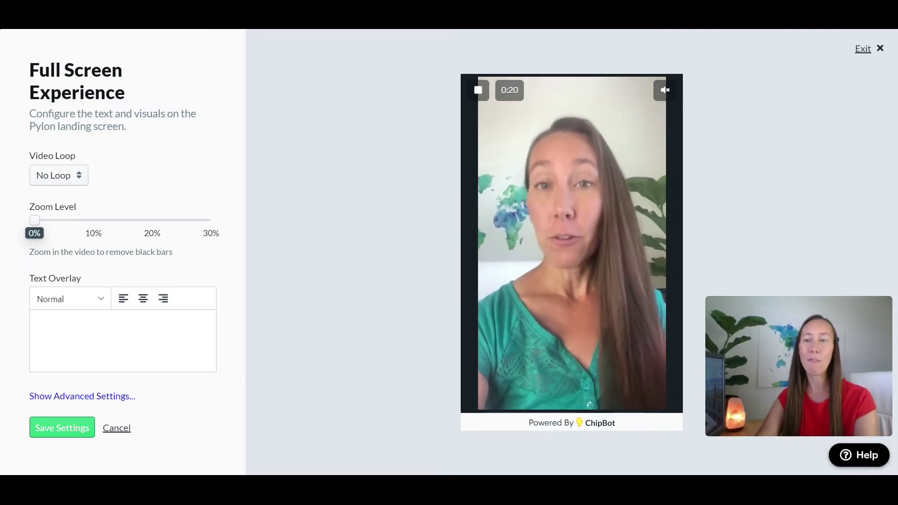
drag(36, 219, 152, 221)
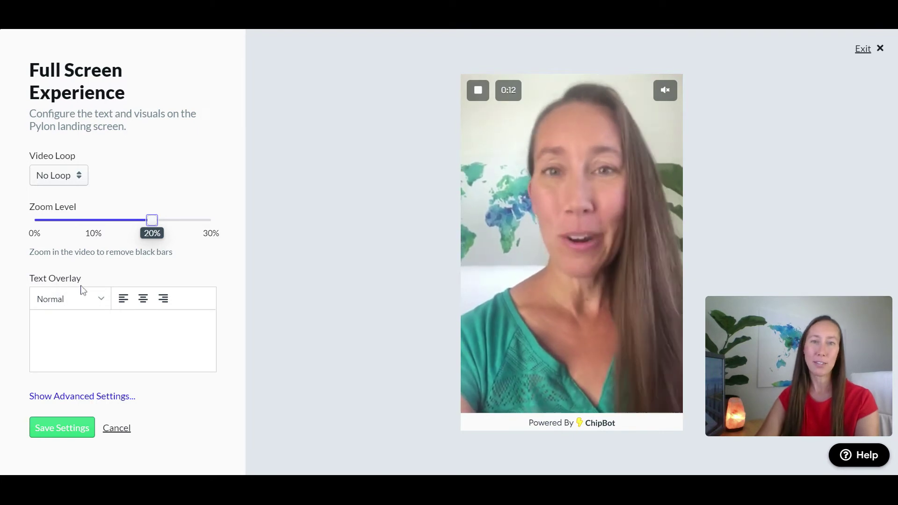
click(71, 396)
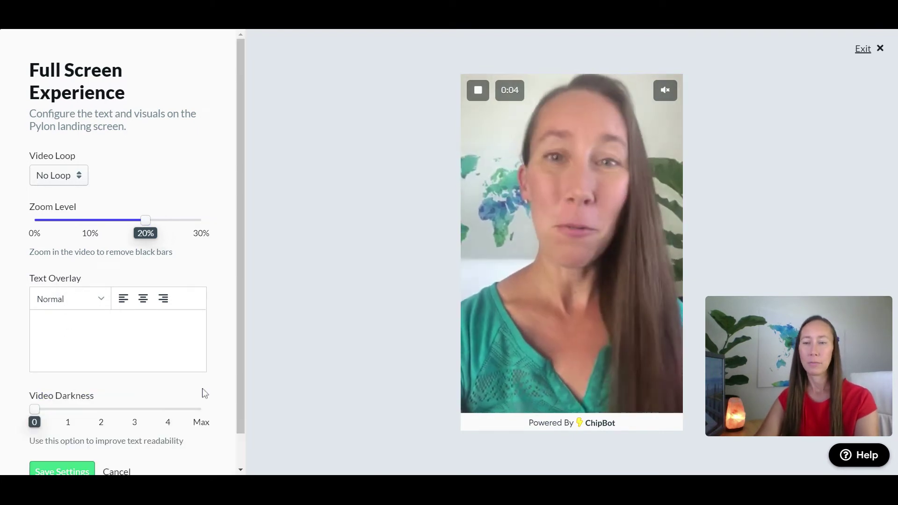
click(49, 407)
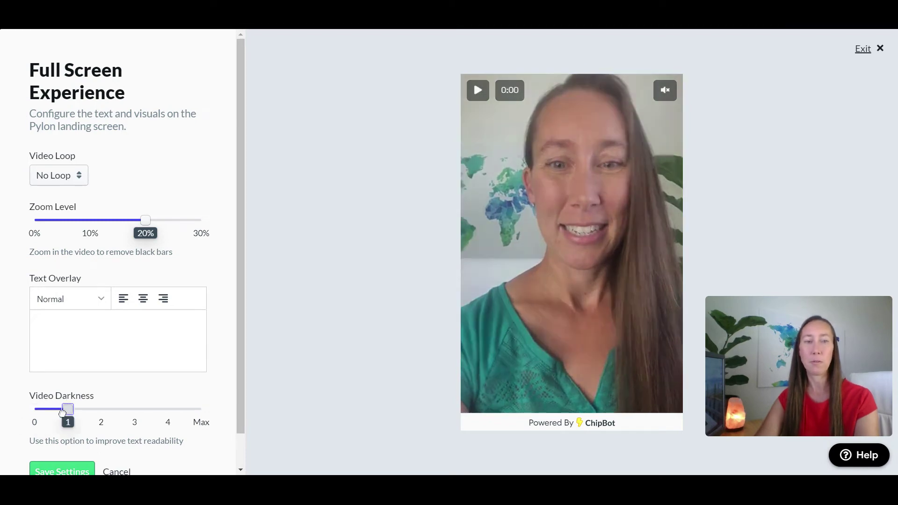
drag(63, 412, 21, 415)
click(59, 470)
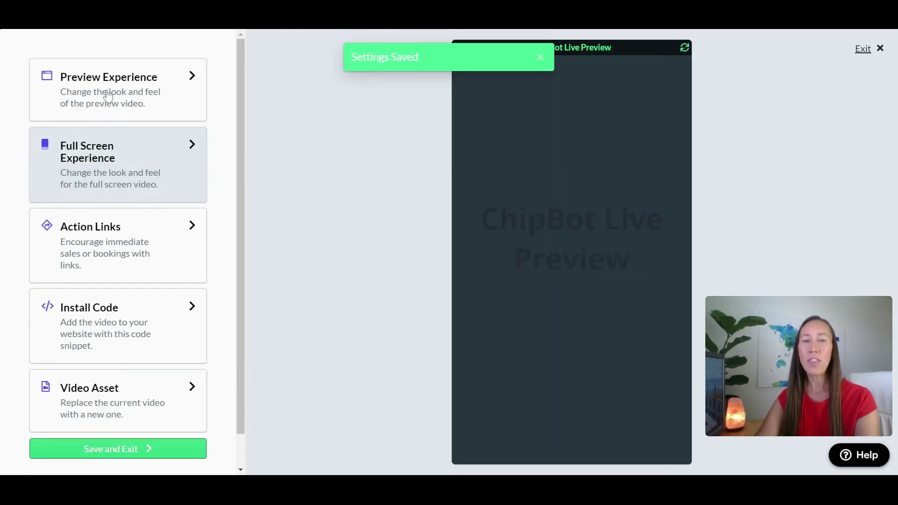
- Add the bottom-aligned caption 'Have a question?' to the preview bubble and save
click(109, 95)
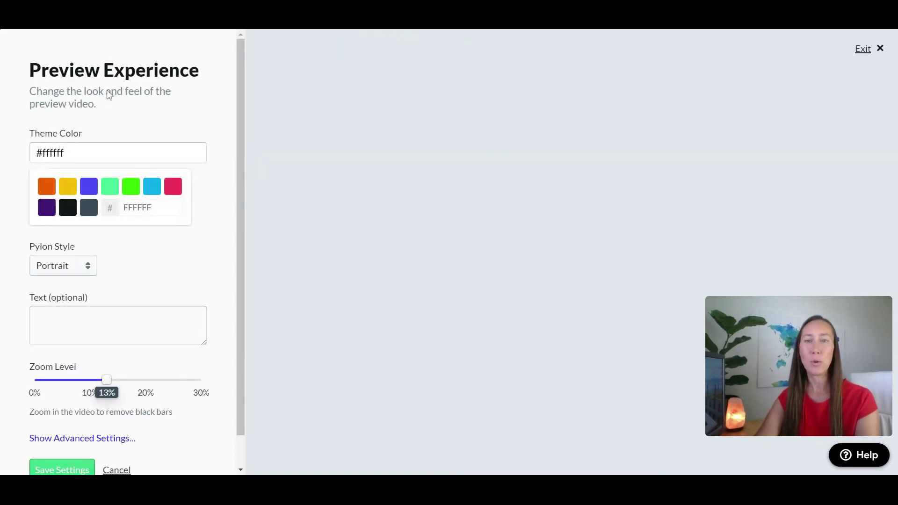
click(37, 318)
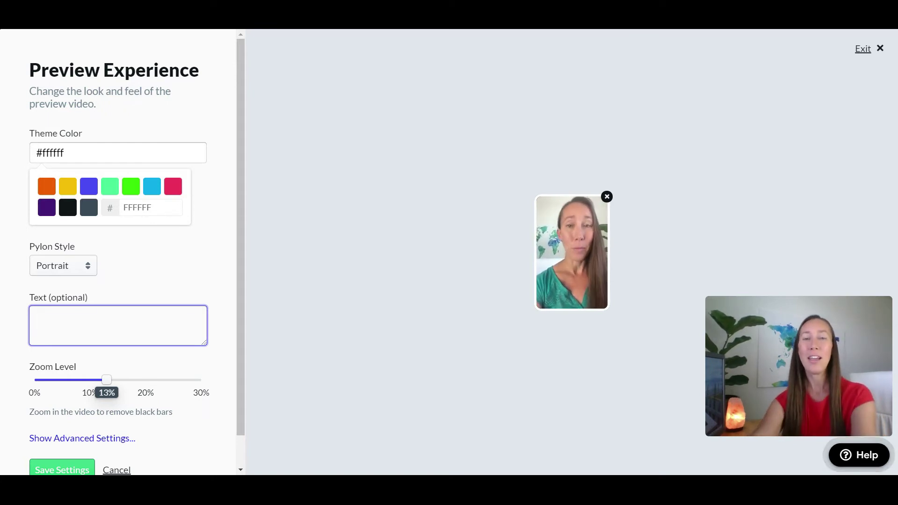
text(Have a question?)
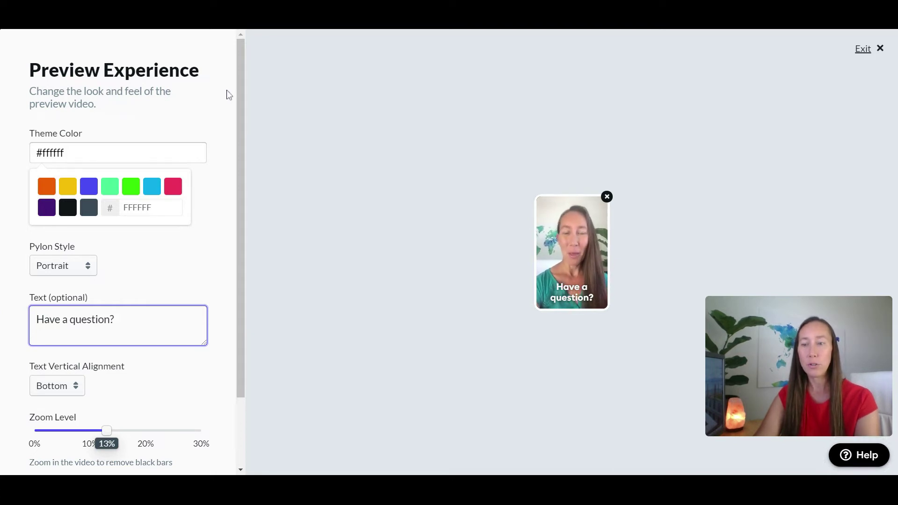
click(72, 392)
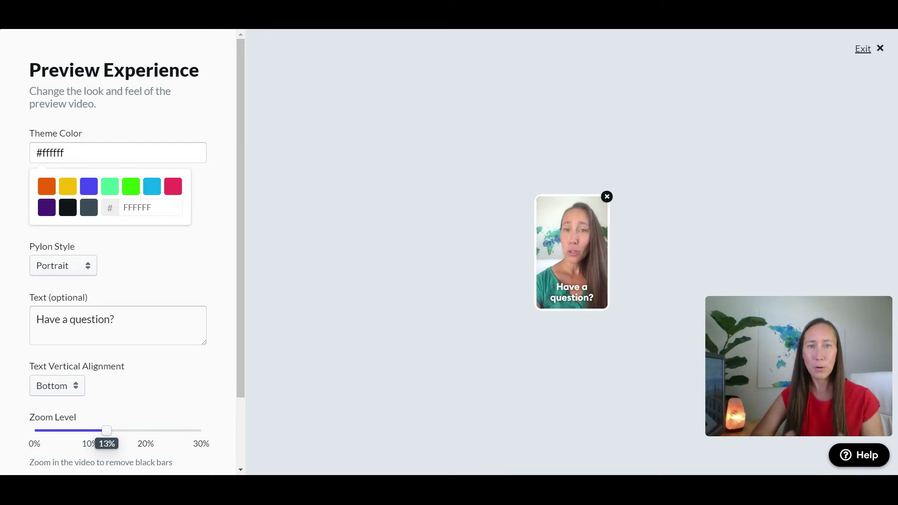
drag(242, 354, 238, 418)
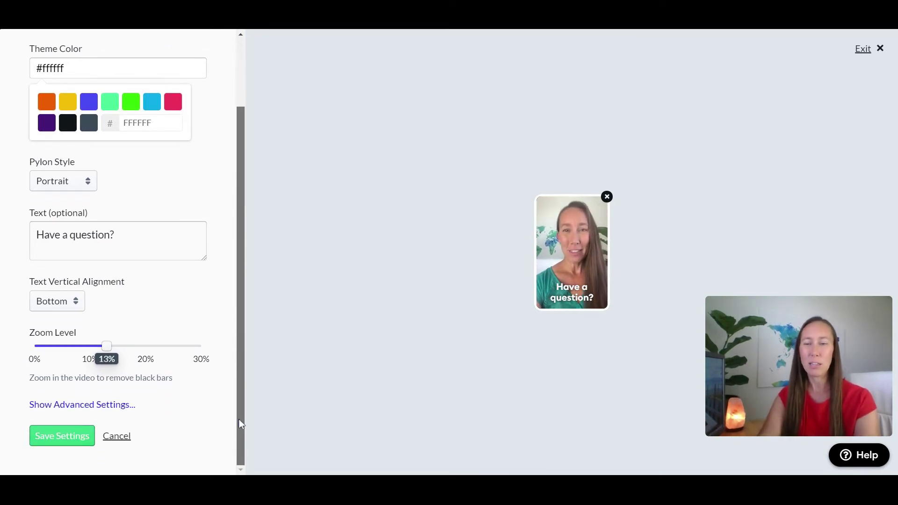
click(68, 438)
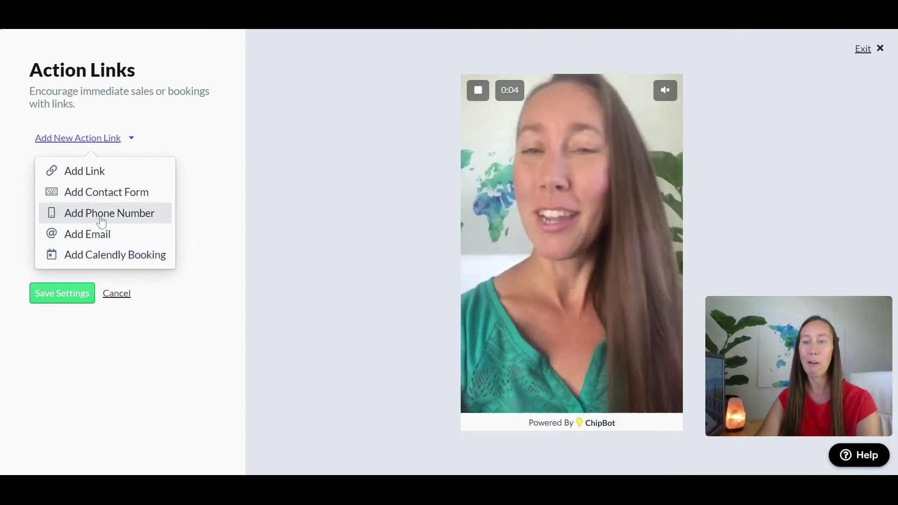
- Add a phone action link labelled 'Call Me' with the business phone number and save it
click(86, 213)
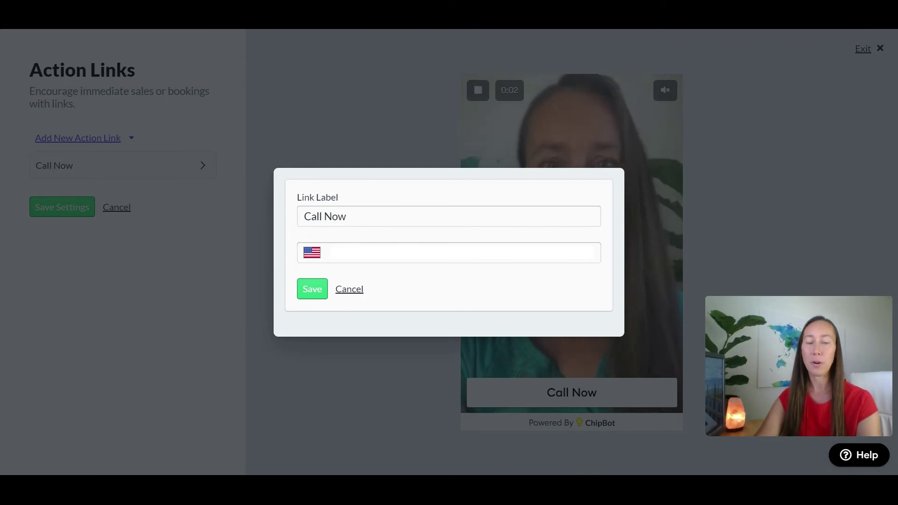
double_click(335, 216)
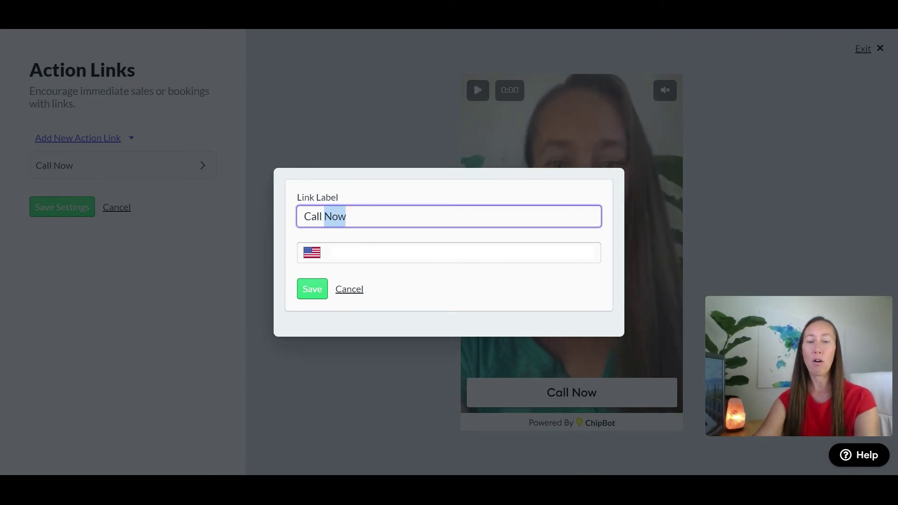
text(Me)
click(331, 252)
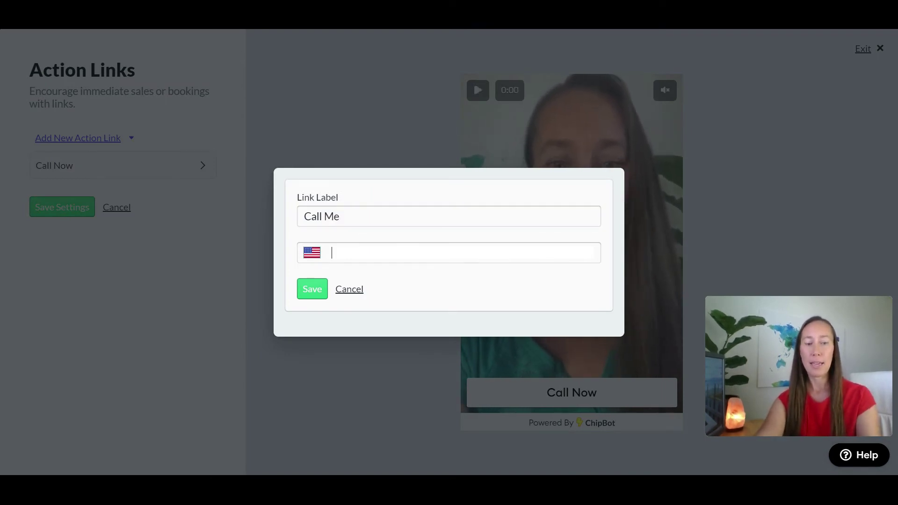
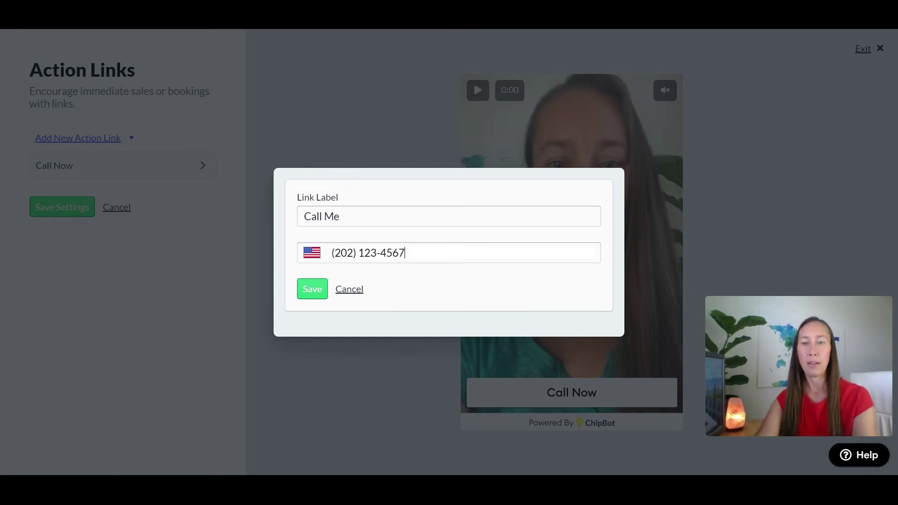
click(310, 290)
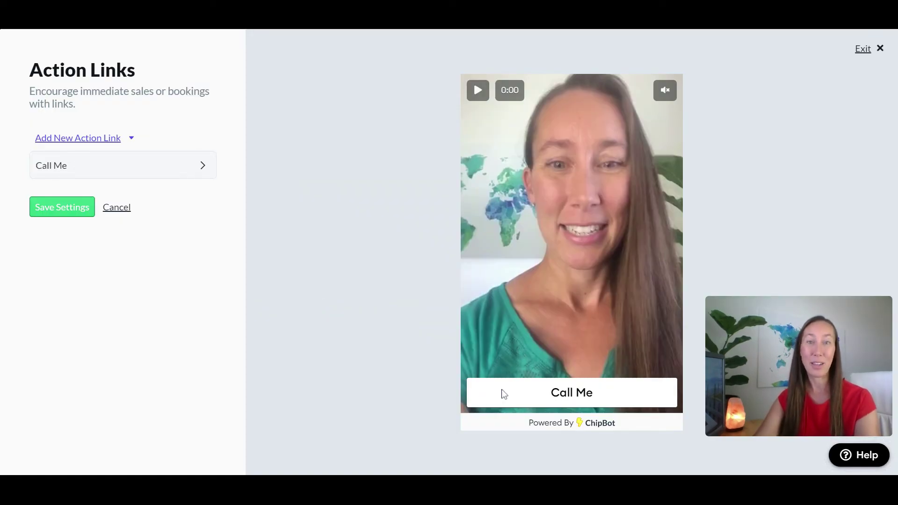
click(89, 146)
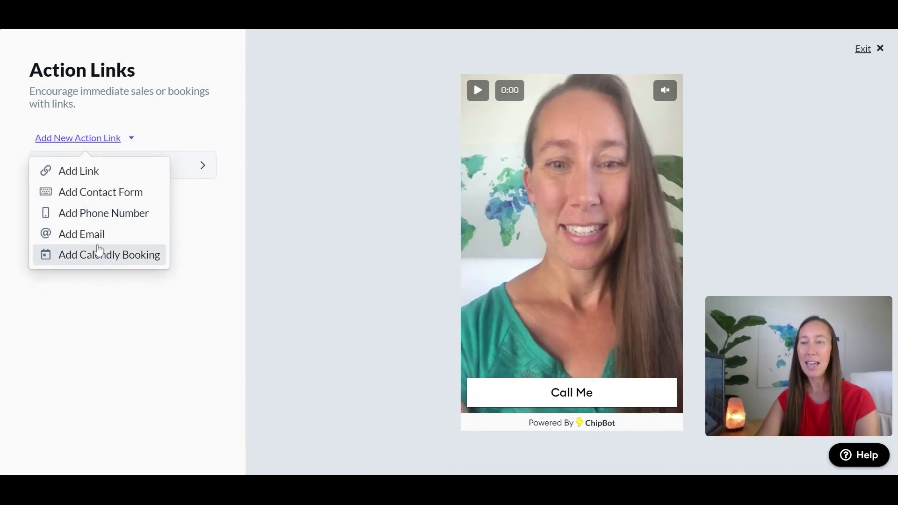
click(88, 173)
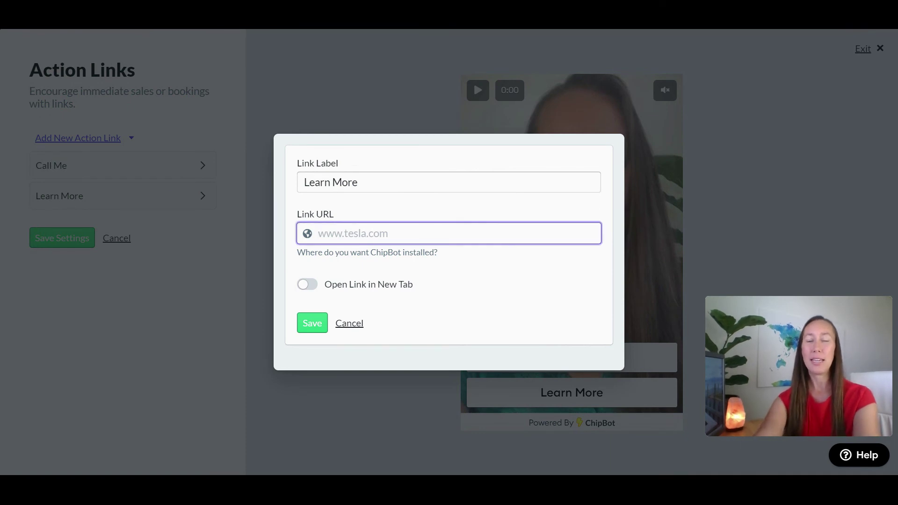
text(www.)
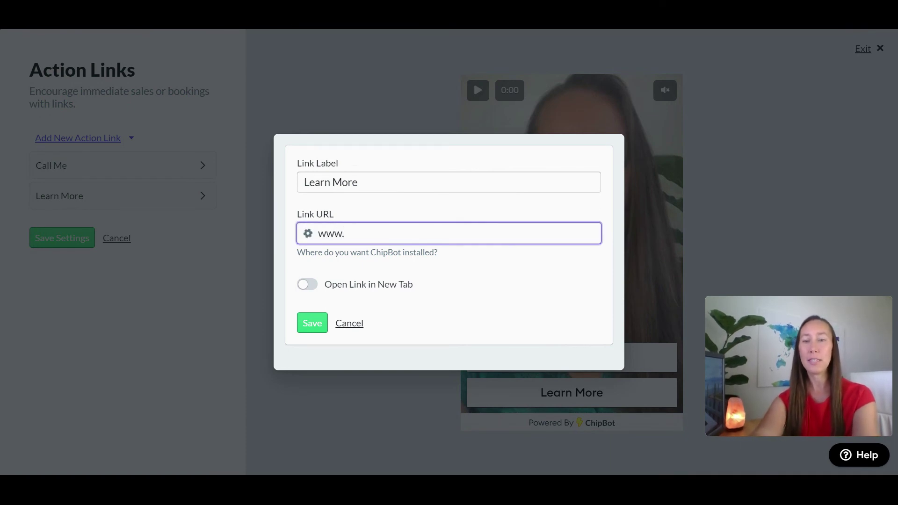
text(portableentre)
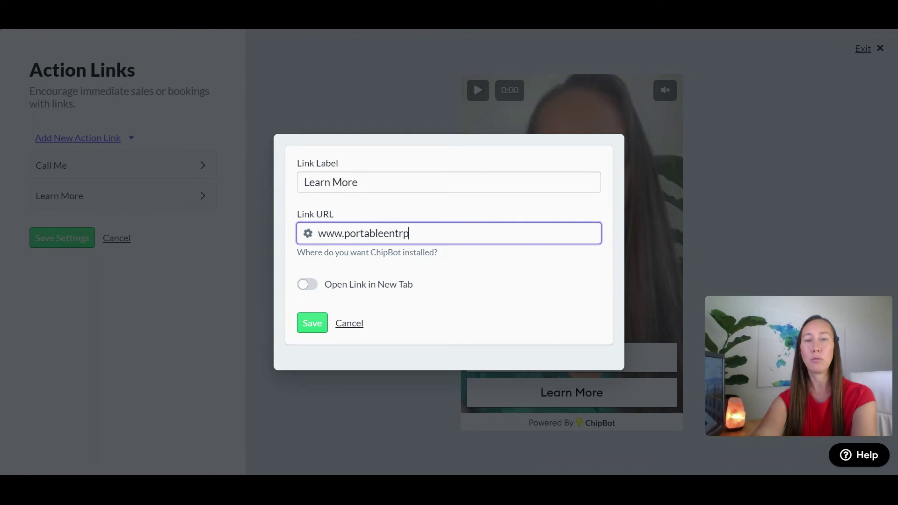
text(preneur.c)
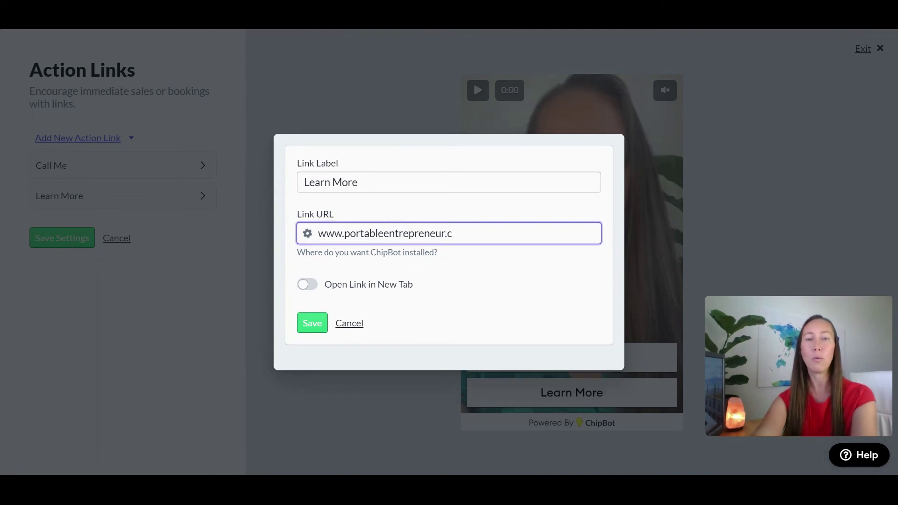
text(om/landingpage)
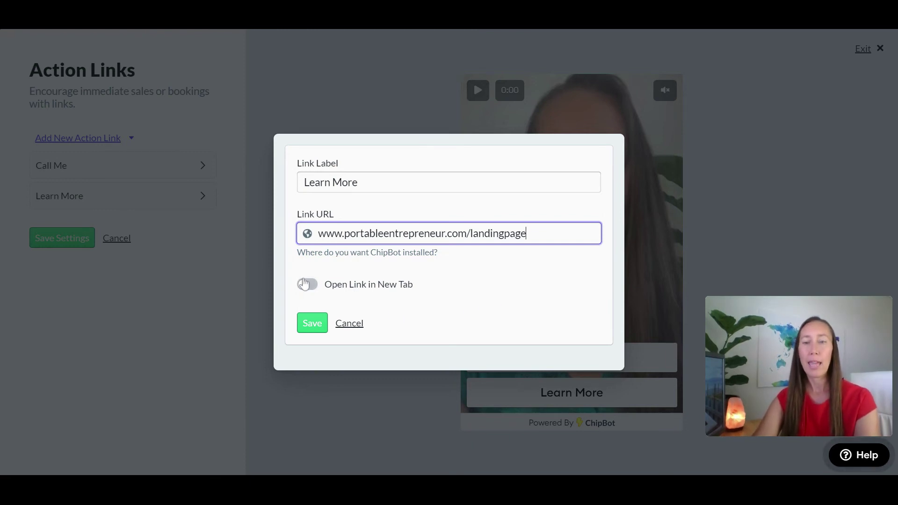
click(315, 327)
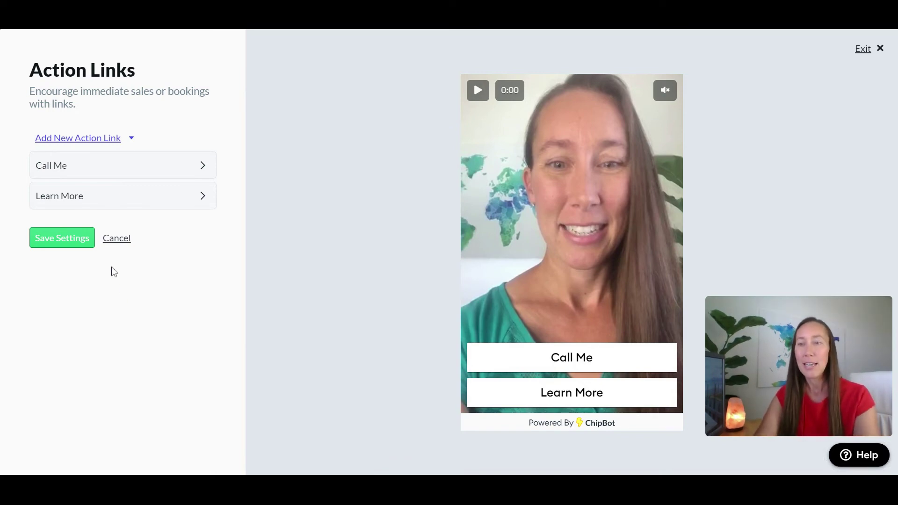
click(71, 236)
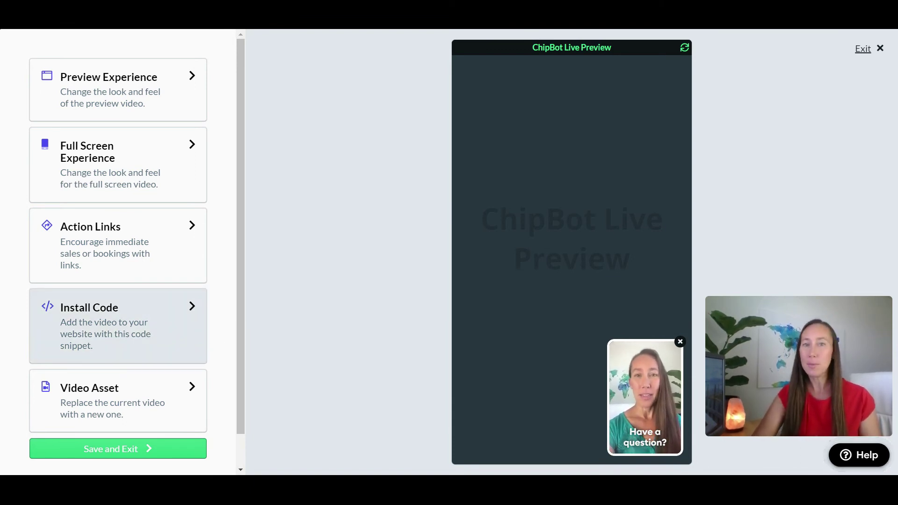
- Open the Install Code page and copy the ChipBot HTML embed script
click(159, 328)
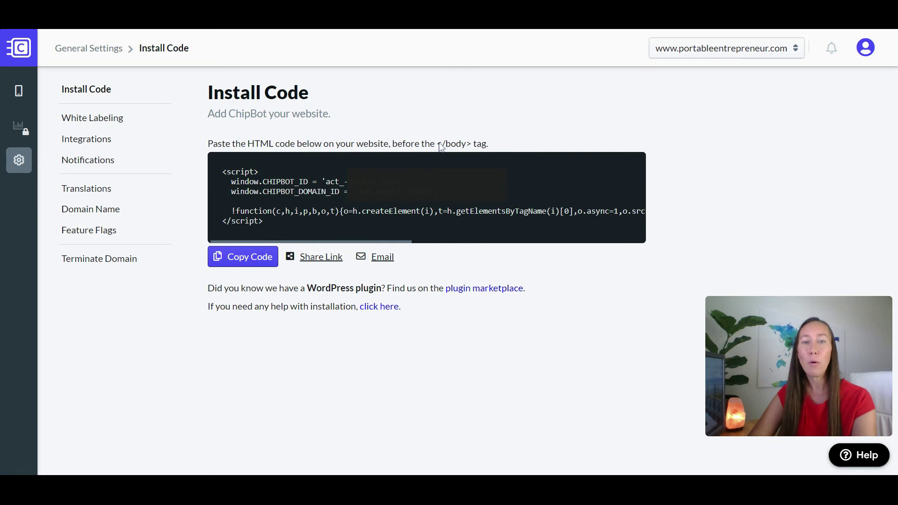
drag(437, 144, 466, 146)
click(519, 146)
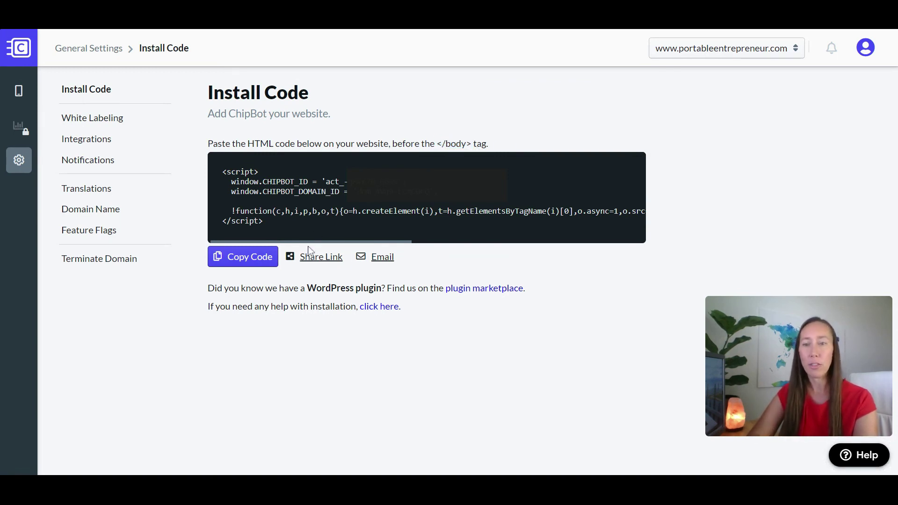
click(245, 267)
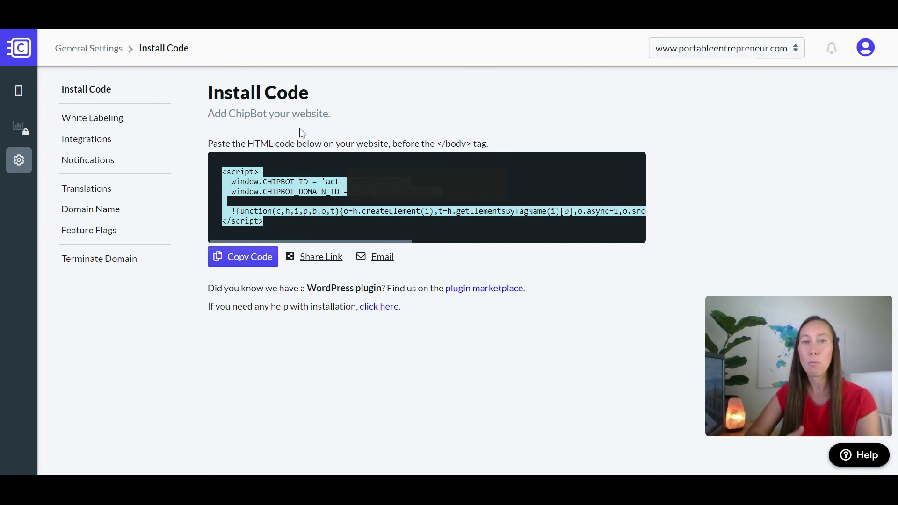
- Return to the Pylons list showing the new pylon's video card assigned to /landingpage
click(18, 97)
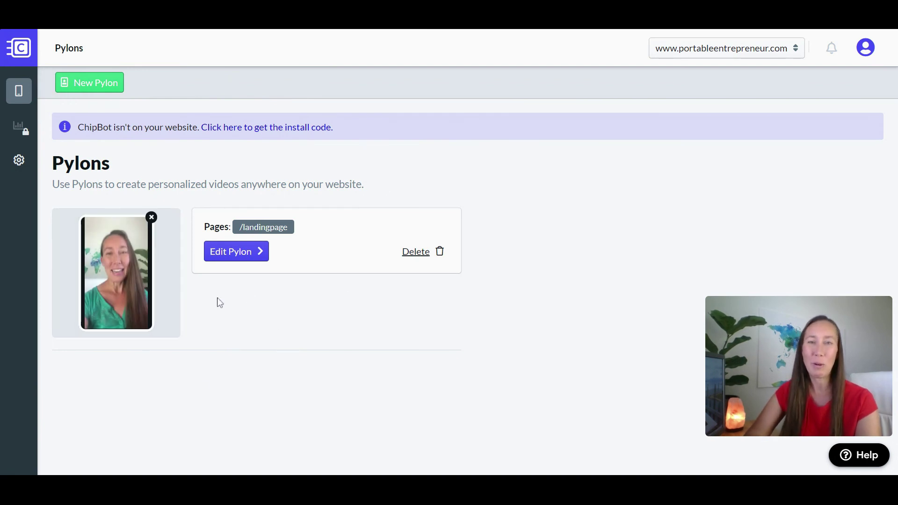
click(85, 93)
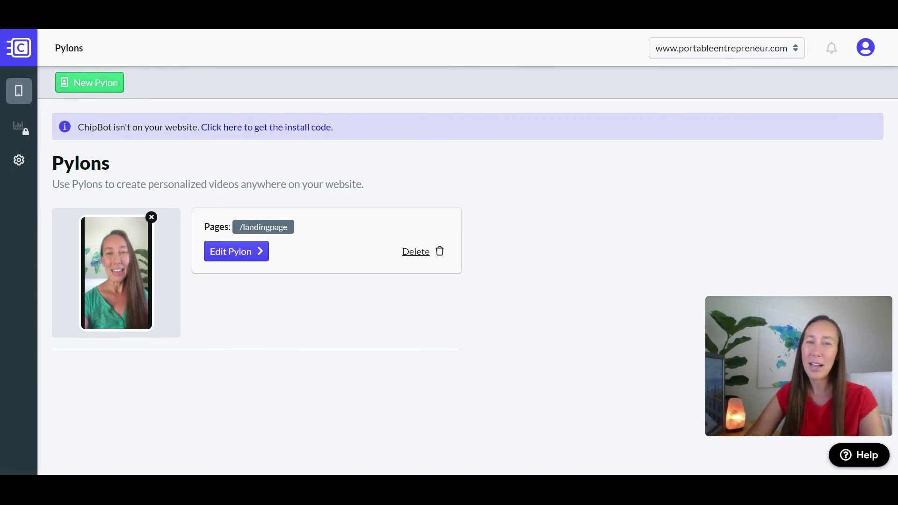